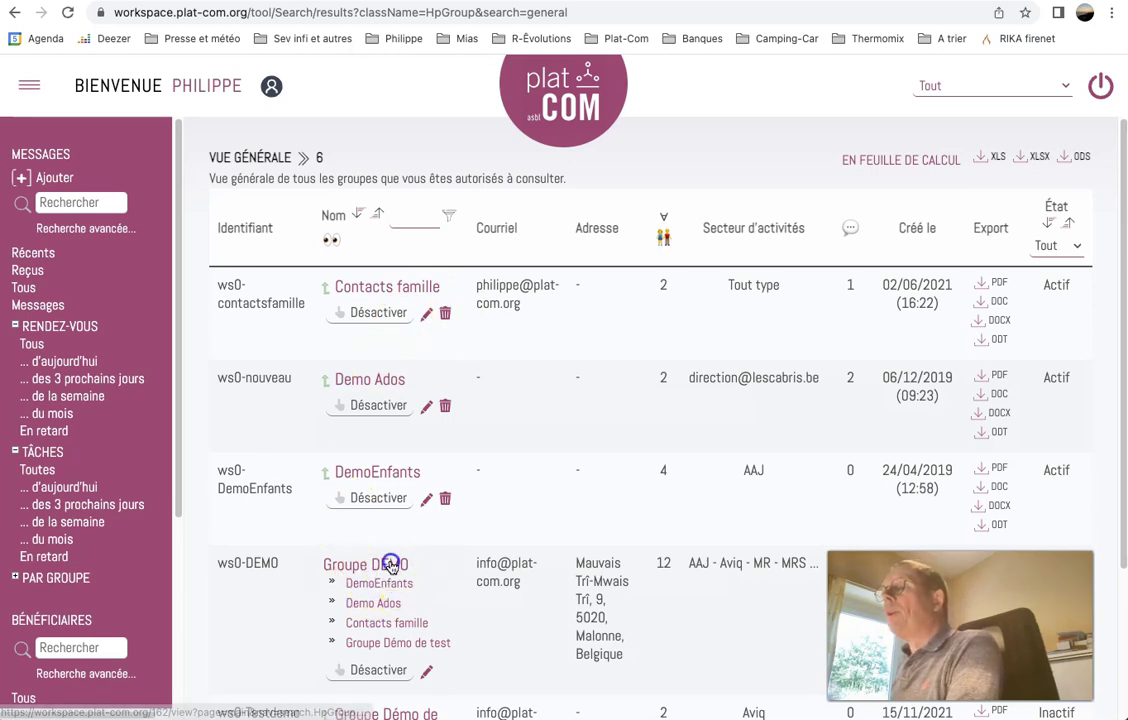
- Open the Groupe DEMO record from the general group list and look over its details
click(395, 565)
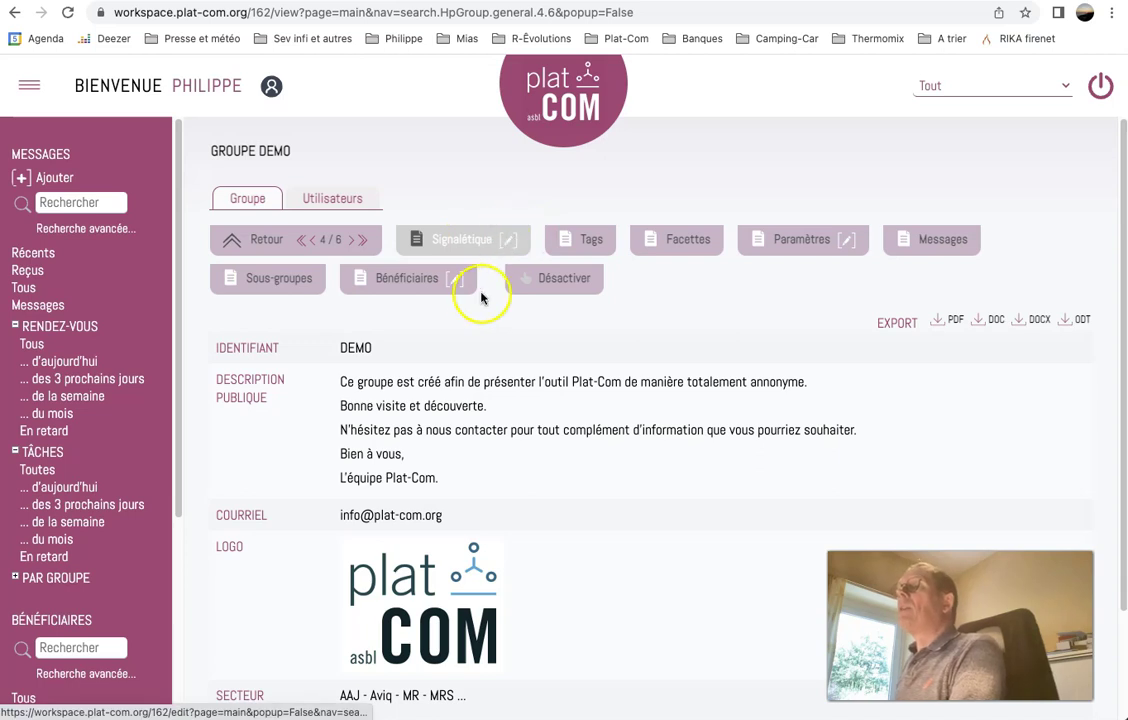
scroll(483, 690, down, 2)
scroll(478, 690, up, 2)
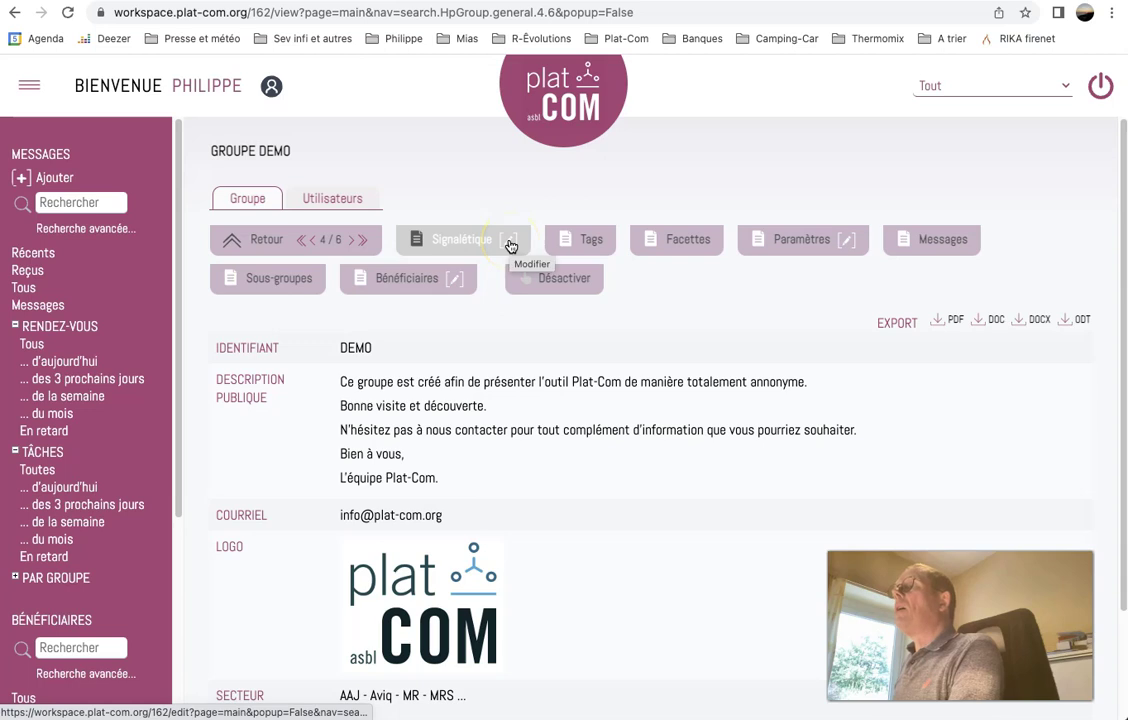
- Review the editable Signalétique form of Groupe DEMO and close it without saving
click(509, 245)
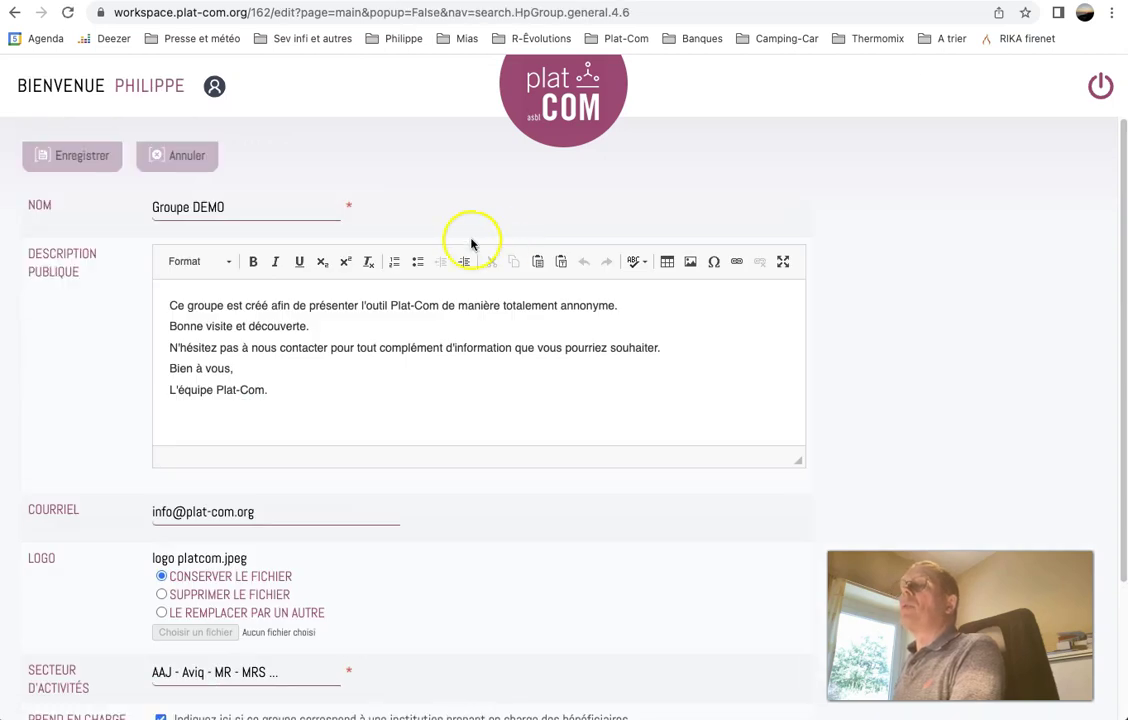
scroll(295, 453, down, 4)
scroll(295, 453, up, 4)
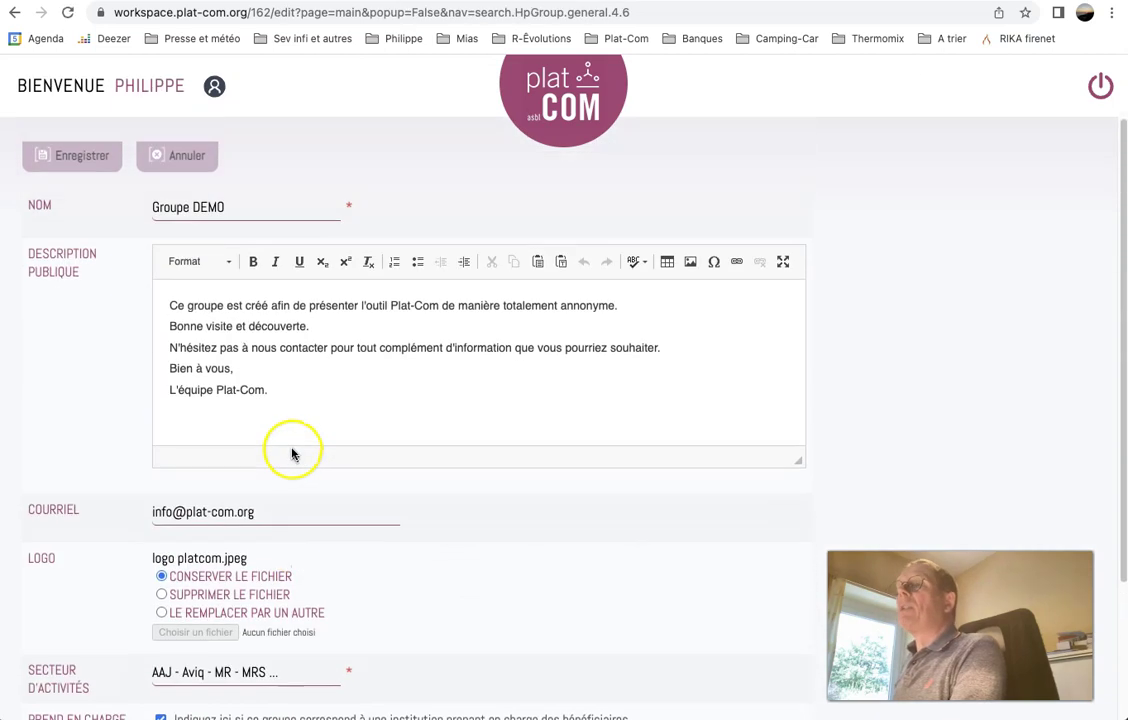
click(166, 153)
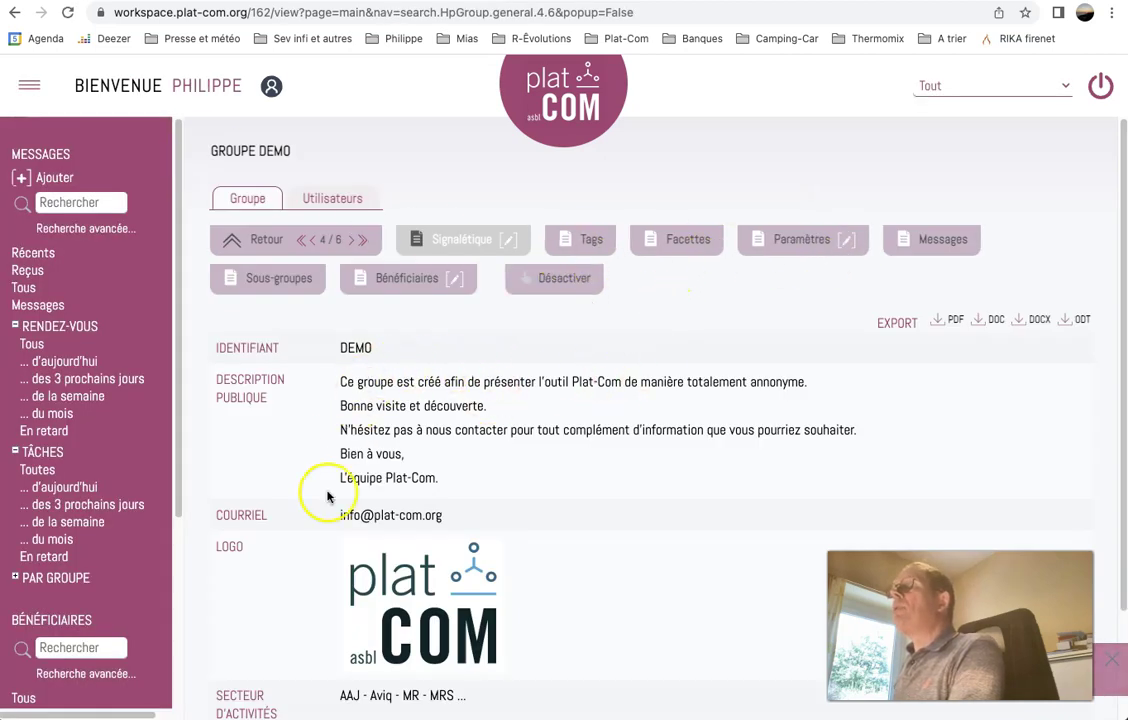
- Open the parameters of Groupe DEMO for editing and set the number of recent hours in the past to 72
click(848, 242)
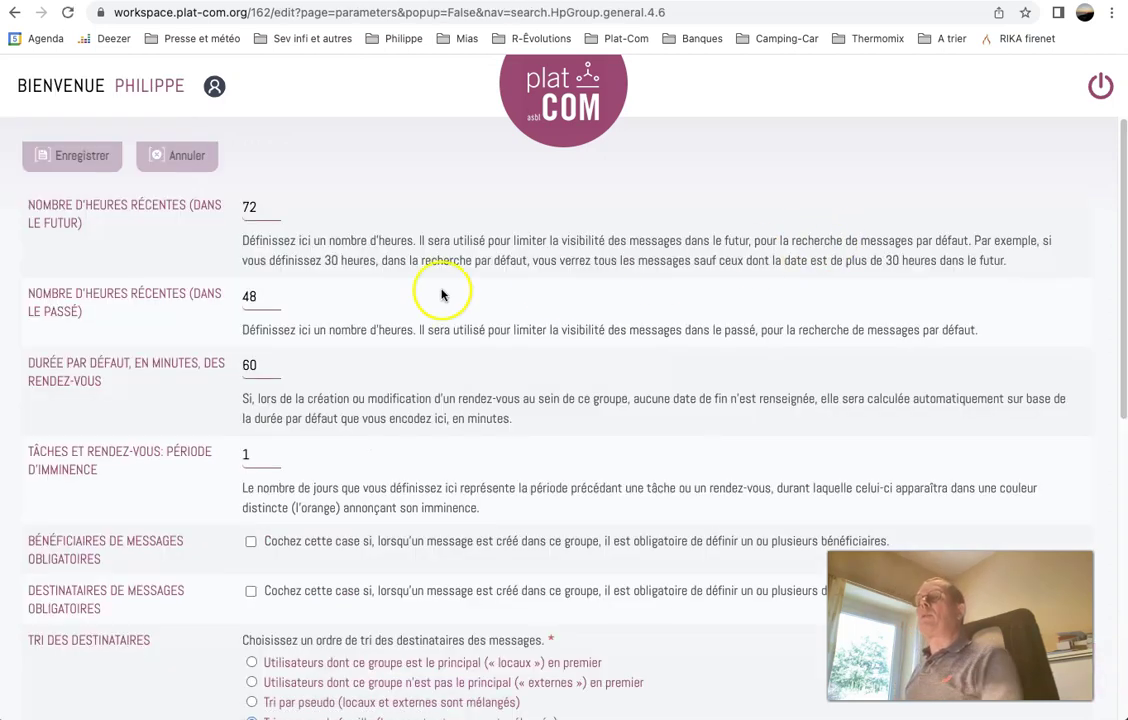
scroll(381, 232, down, 1)
scroll(381, 232, up, 1)
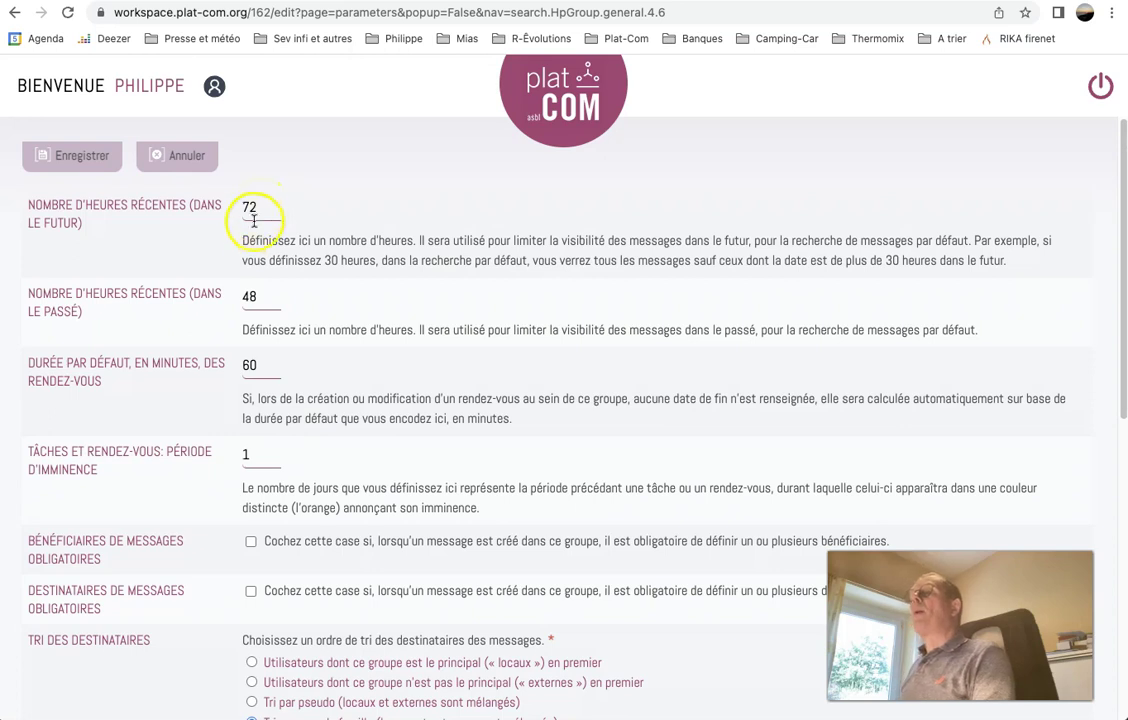
click(261, 296)
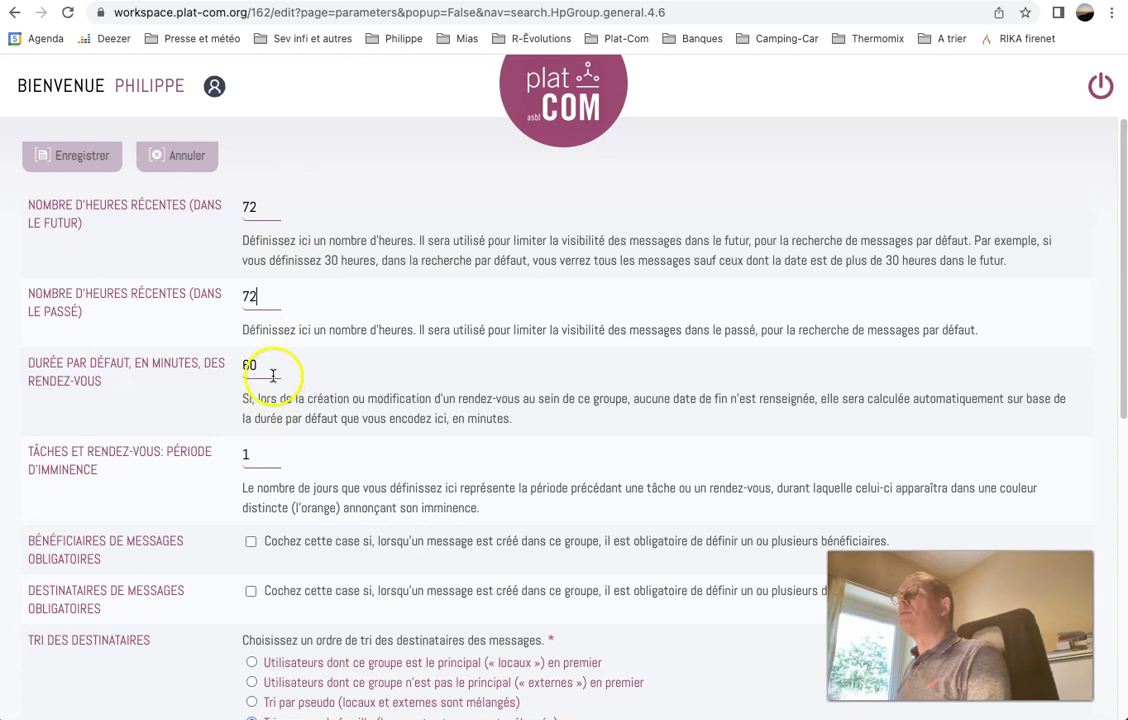
- Set the default duration of appointments to 90 minutes
scroll(260, 374, down, 1)
scroll(260, 374, down, 2)
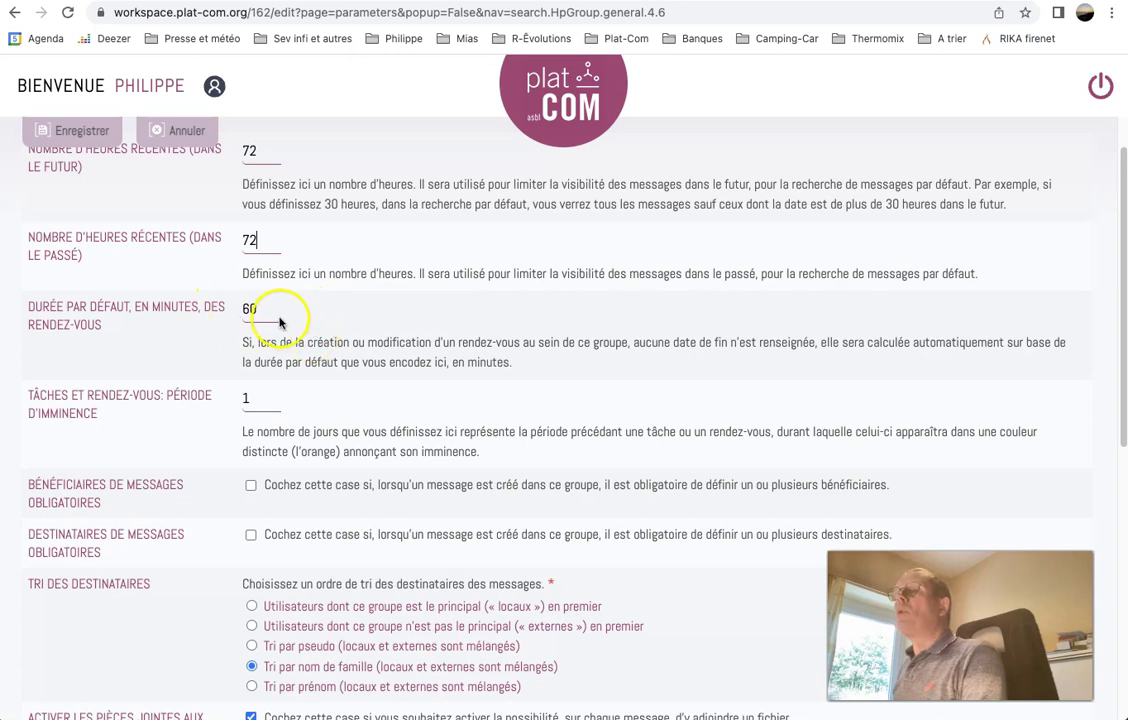
text(90)
- Set the imminence period for tasks and appointments to 2 days and make beneficiaries mandatory for messages
scroll(408, 373, down, 1)
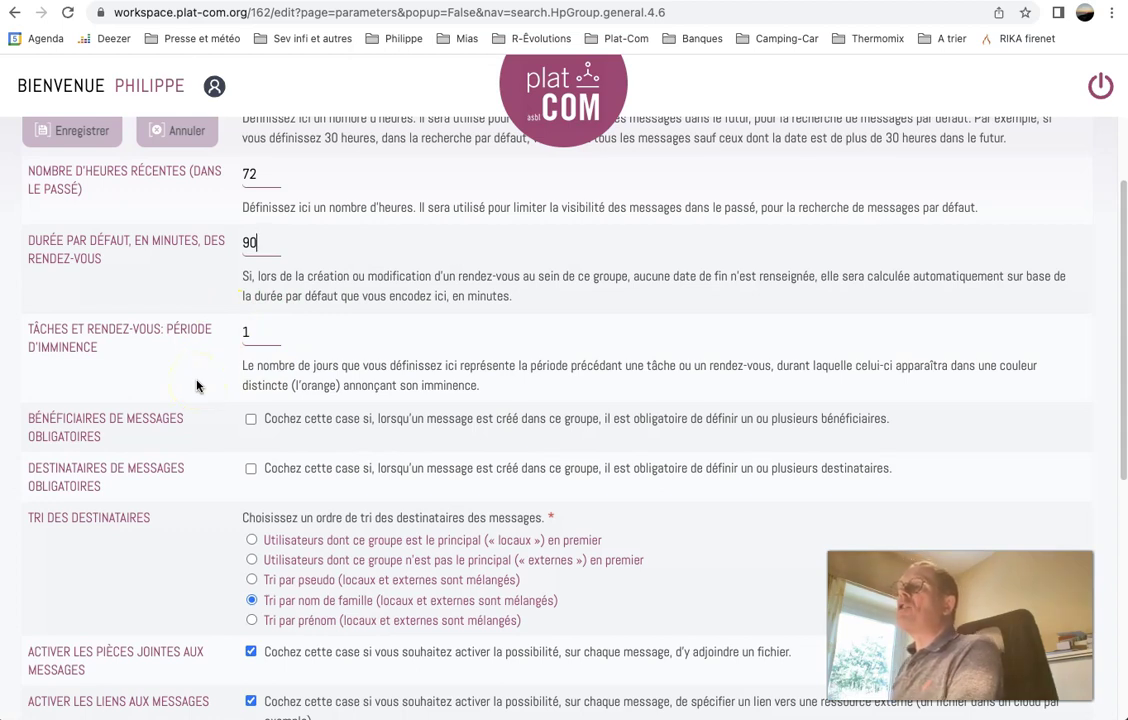
click(262, 340)
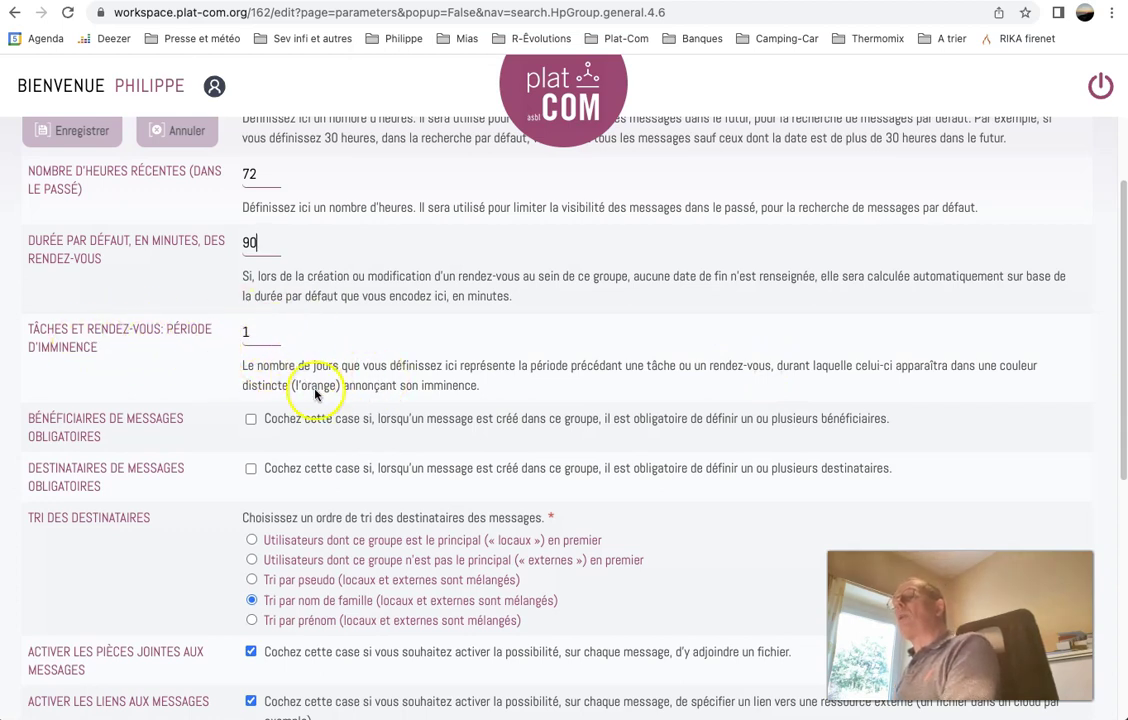
click(254, 333)
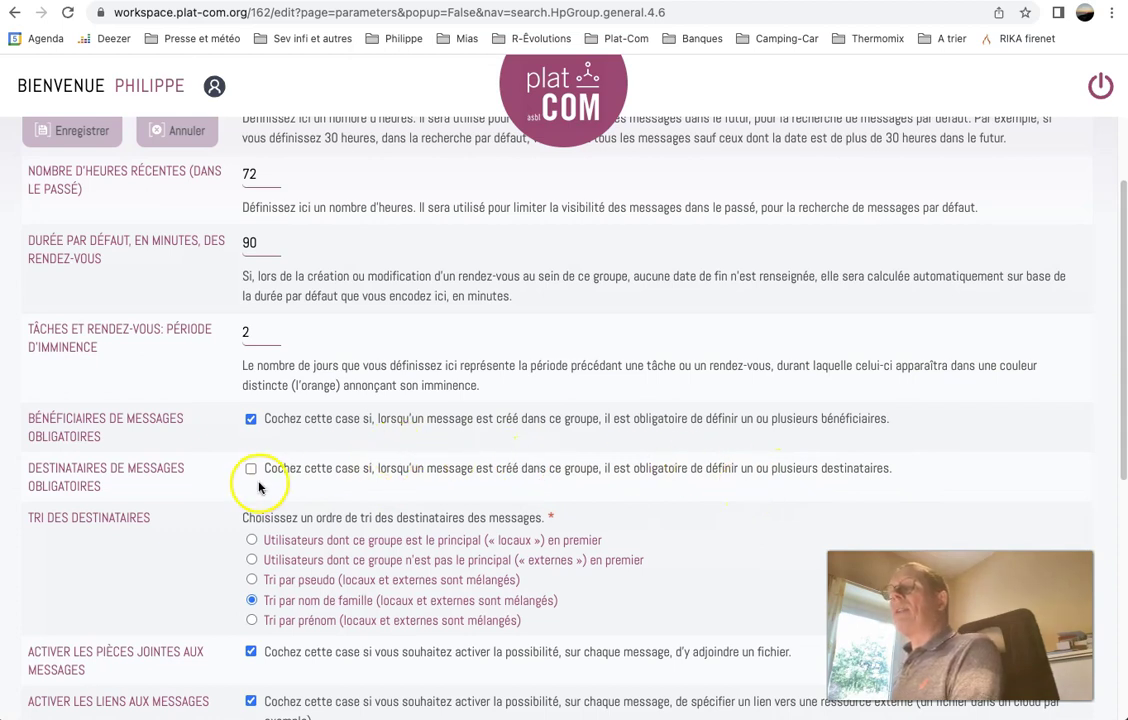
- Review the recipient sorting, attachment, link, trainee file access and message-list column options in the group parameters
scroll(222, 483, down, 3)
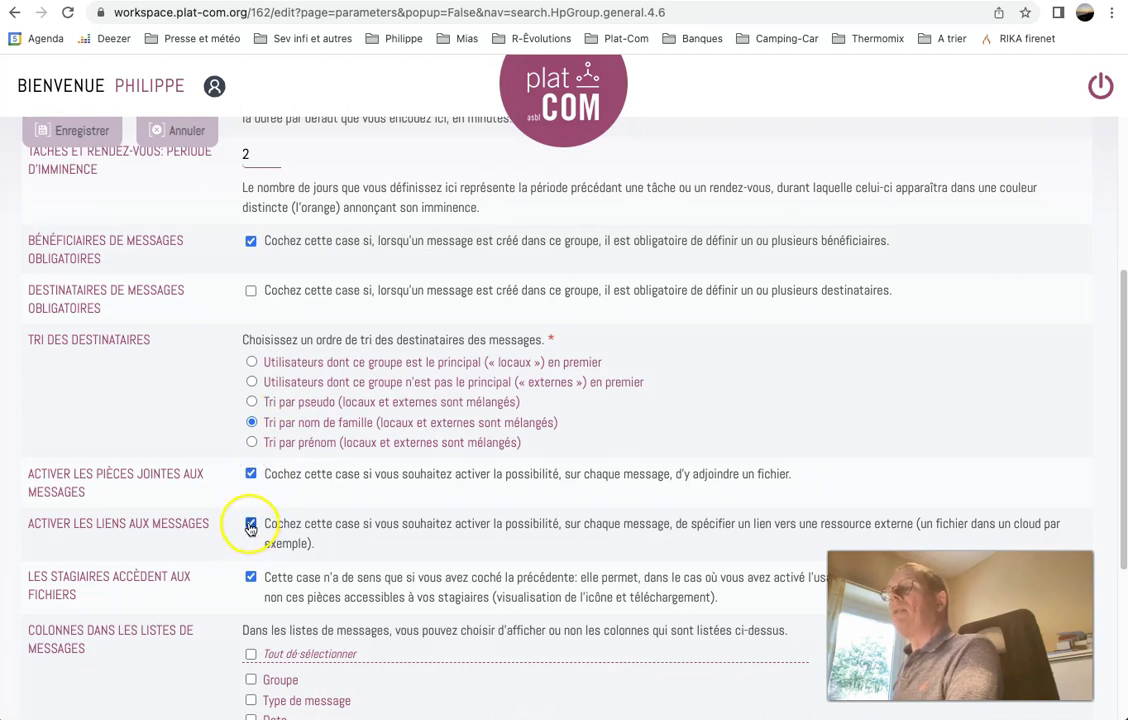
scroll(251, 528, down, 1)
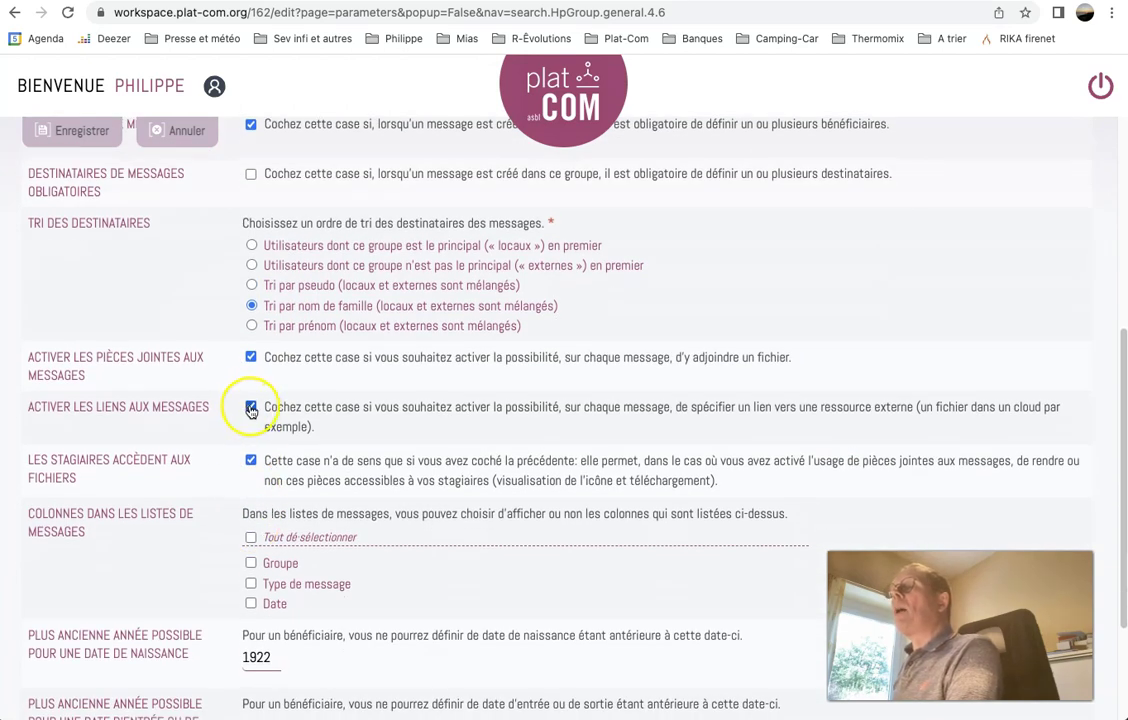
scroll(251, 410, down, 1)
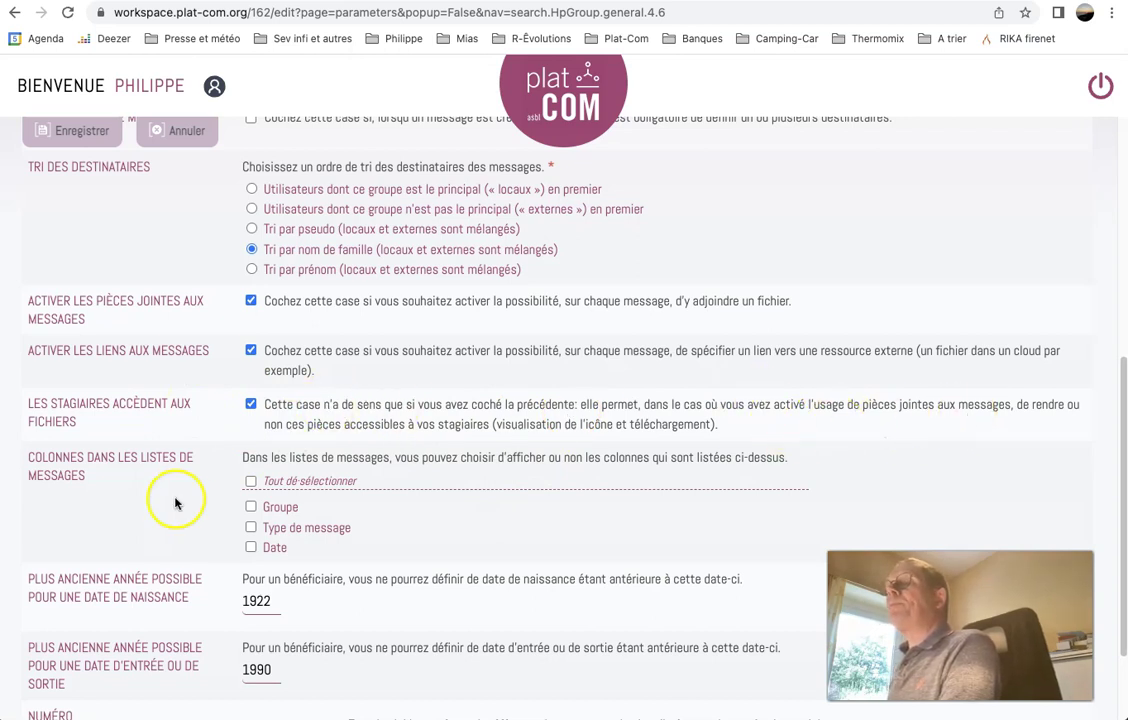
click(250, 482)
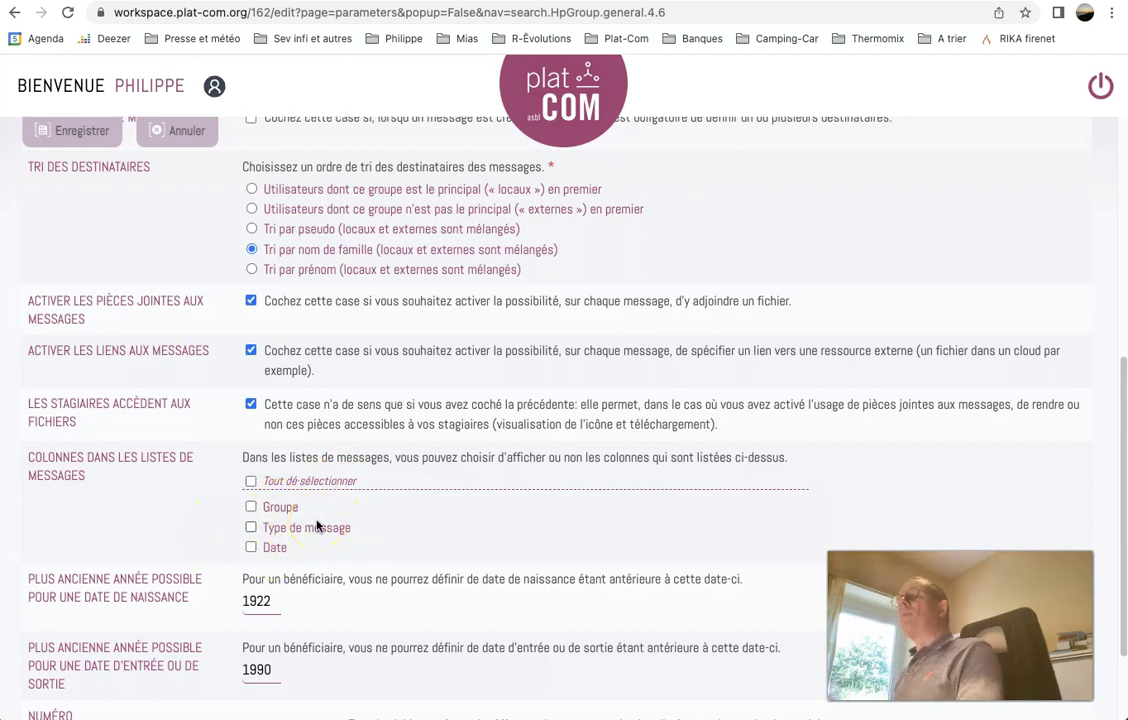
- Set the oldest possible year for a beneficiary's date of birth to 1980
scroll(340, 519, down, 3)
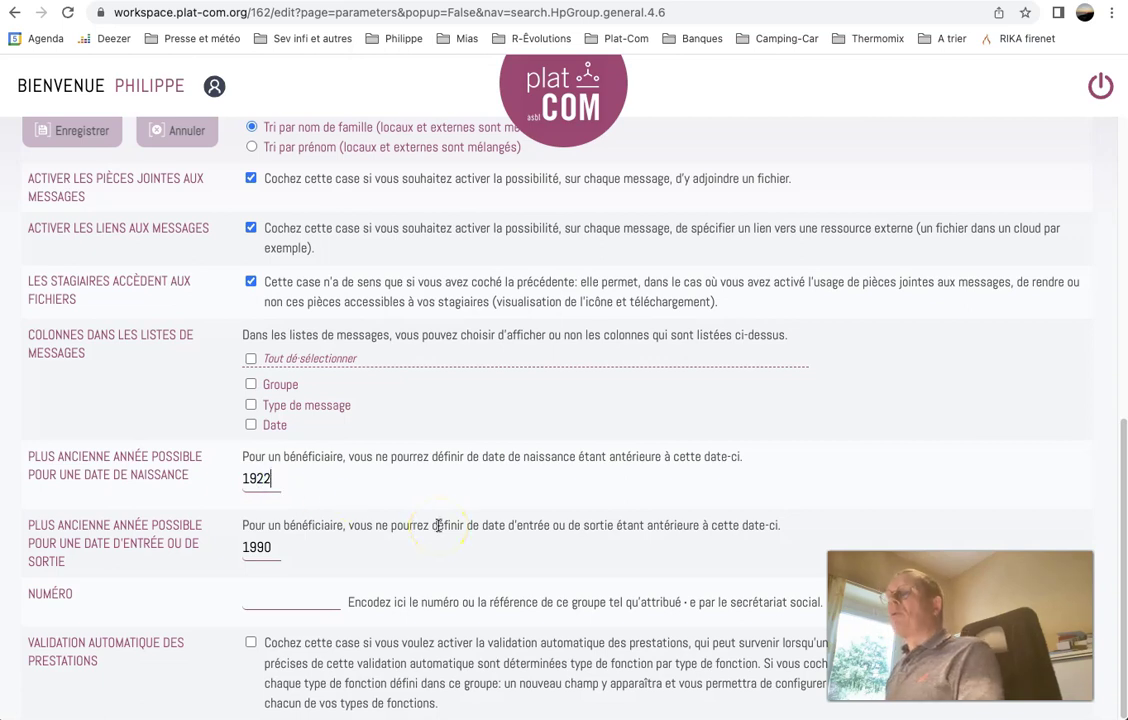
key(BackSpace)
key(BackSpace)
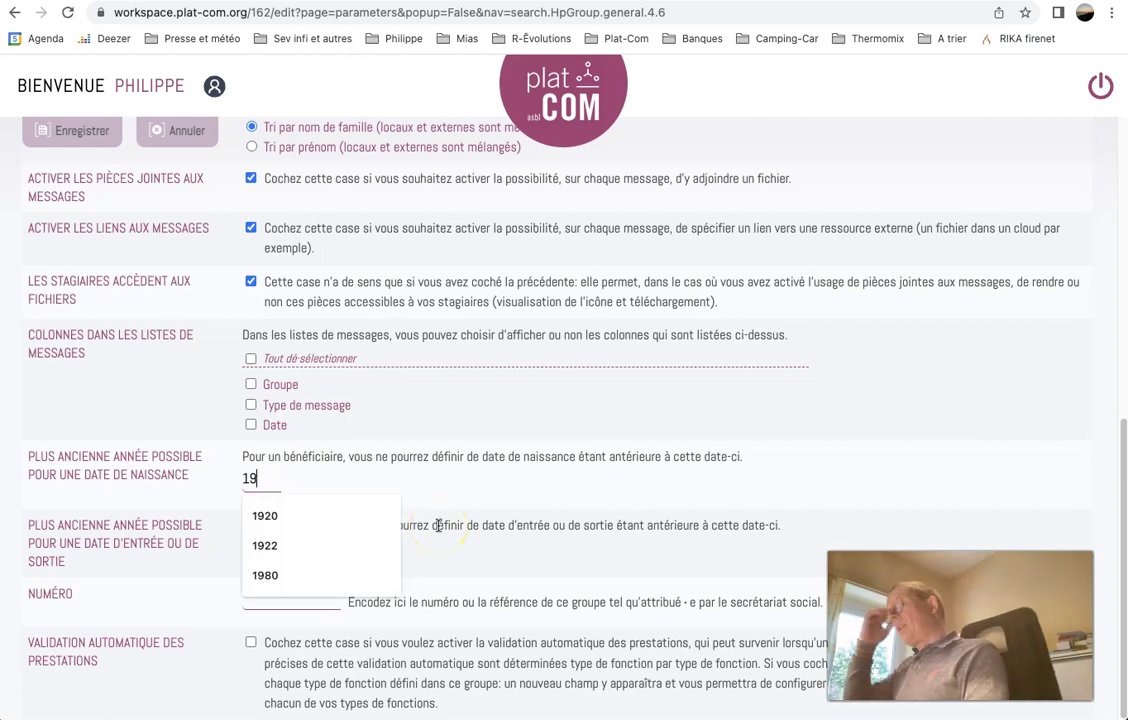
text(80)
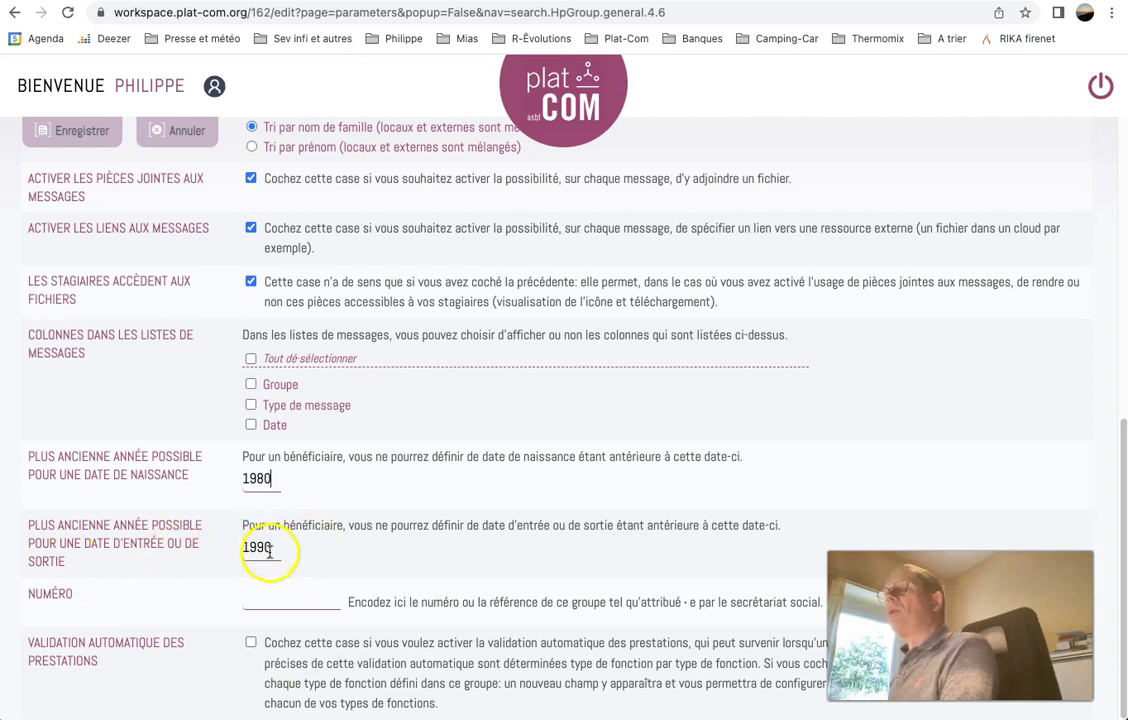
click(288, 601)
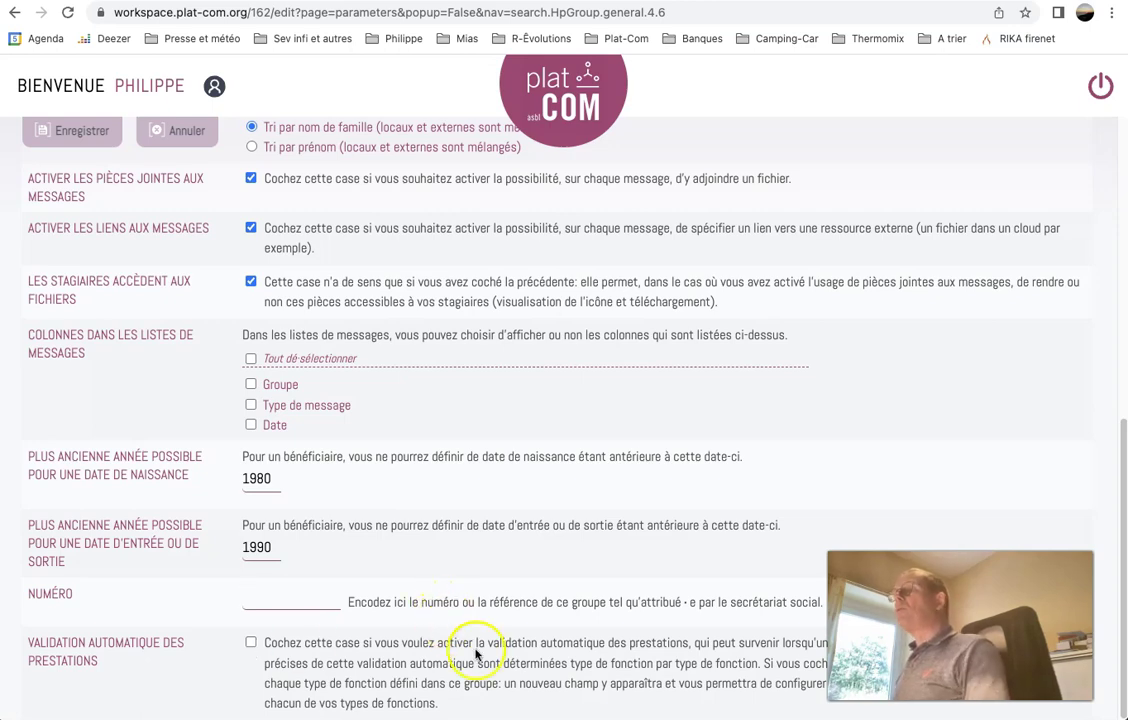
- Check all the parameters of Groupe DEMO from start to end and save them
scroll(547, 592, up, 6)
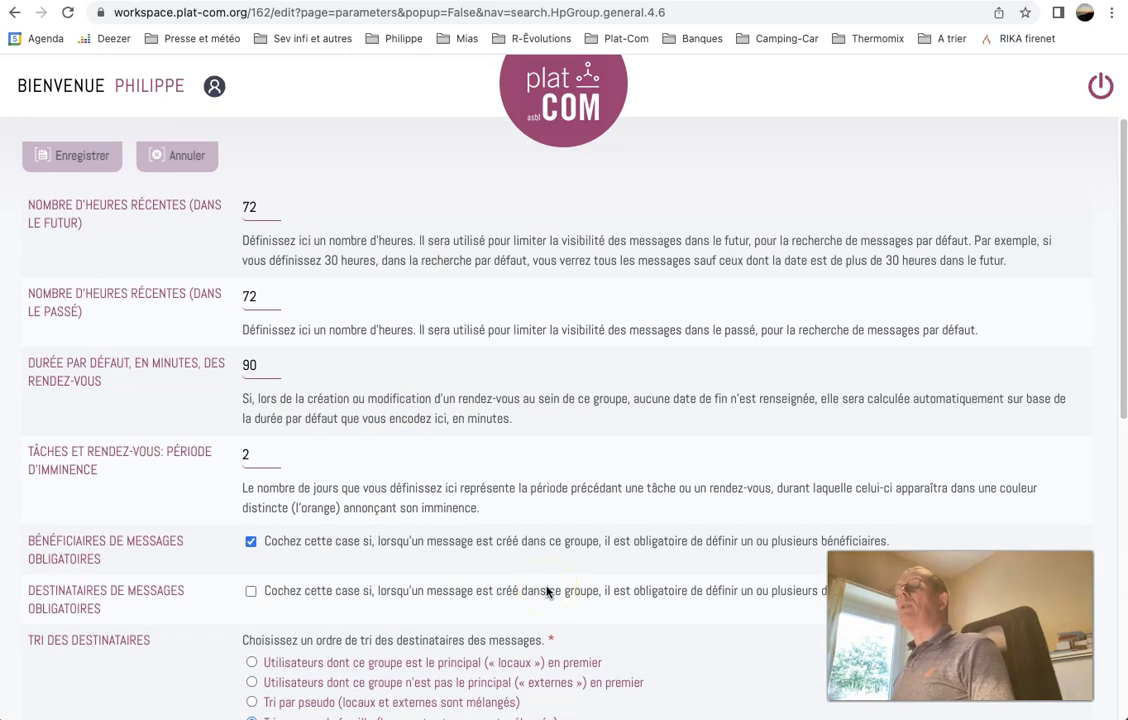
scroll(547, 592, down, 7)
scroll(536, 587, up, 7)
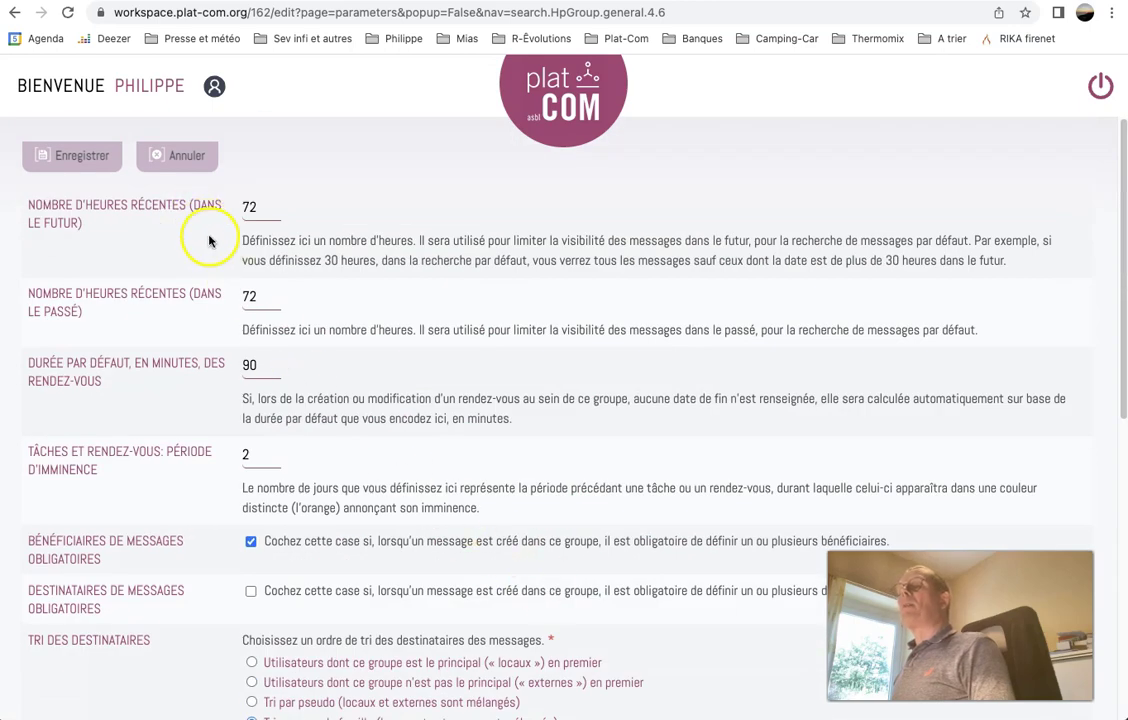
scroll(328, 590, down, 6)
scroll(328, 590, up, 6)
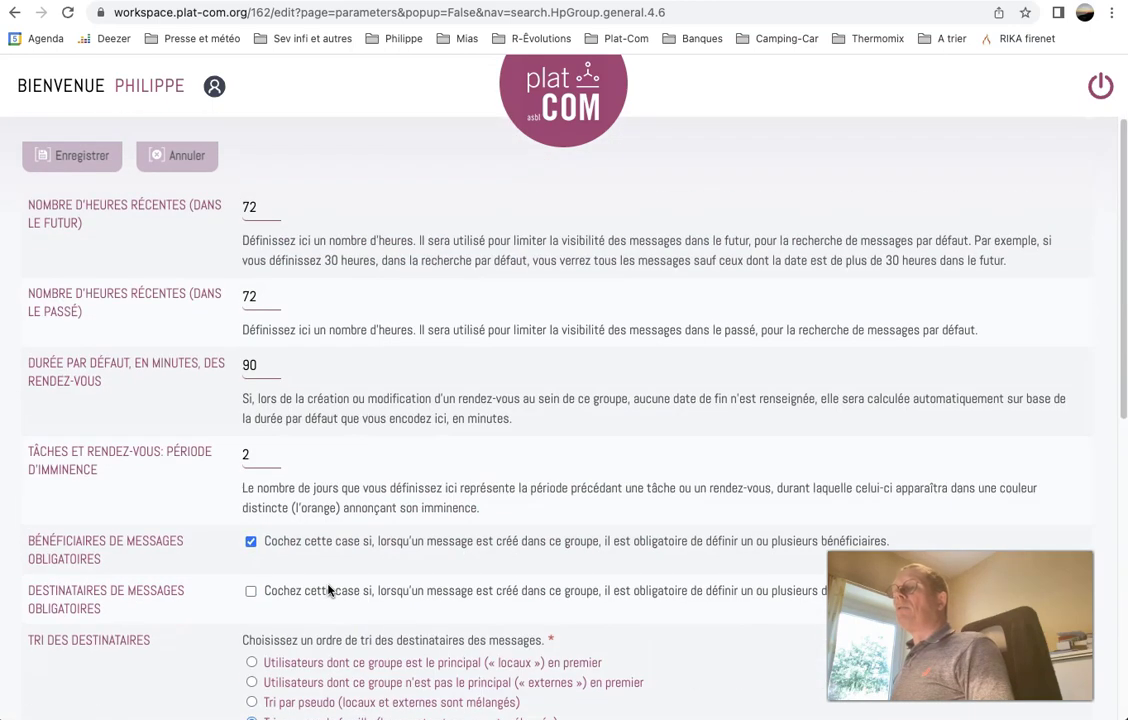
click(90, 162)
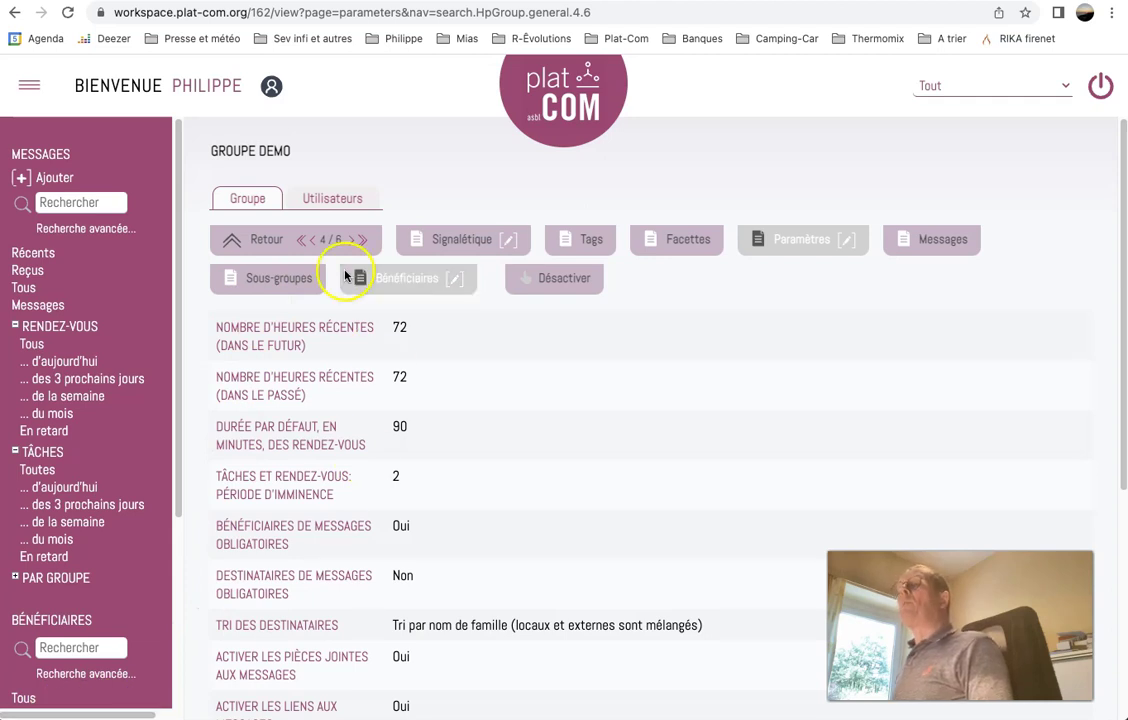
- List the sub-groups of Groupe DEMO and open the Demo Ados sub-group
click(247, 196)
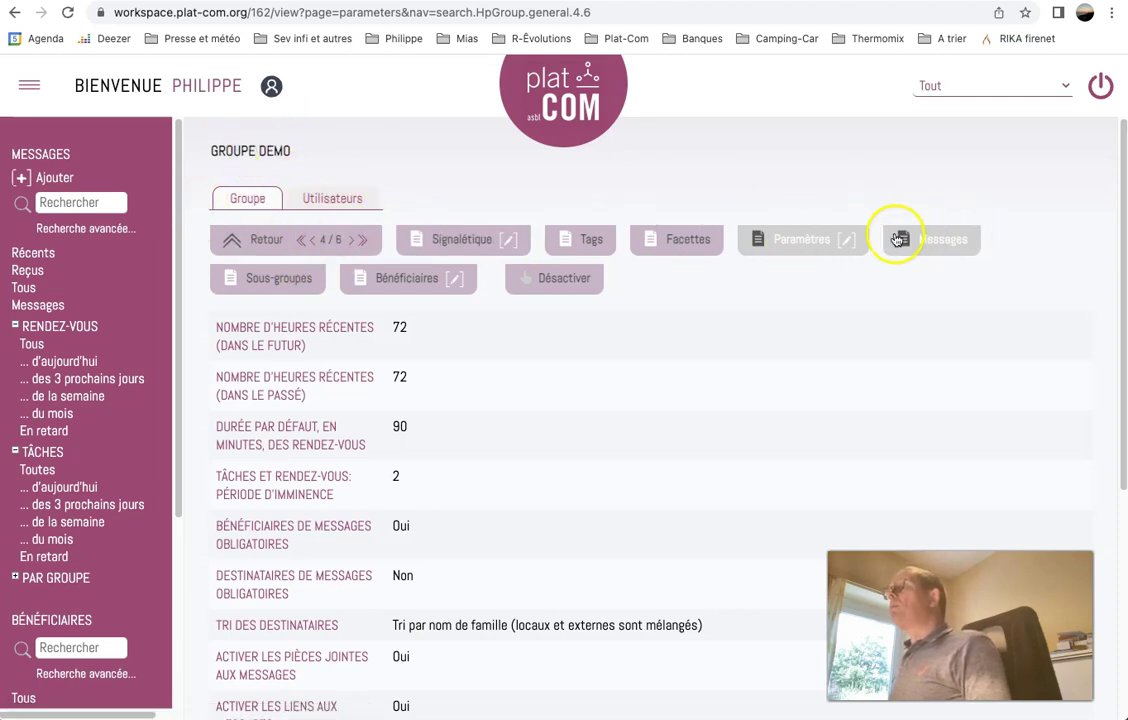
click(296, 282)
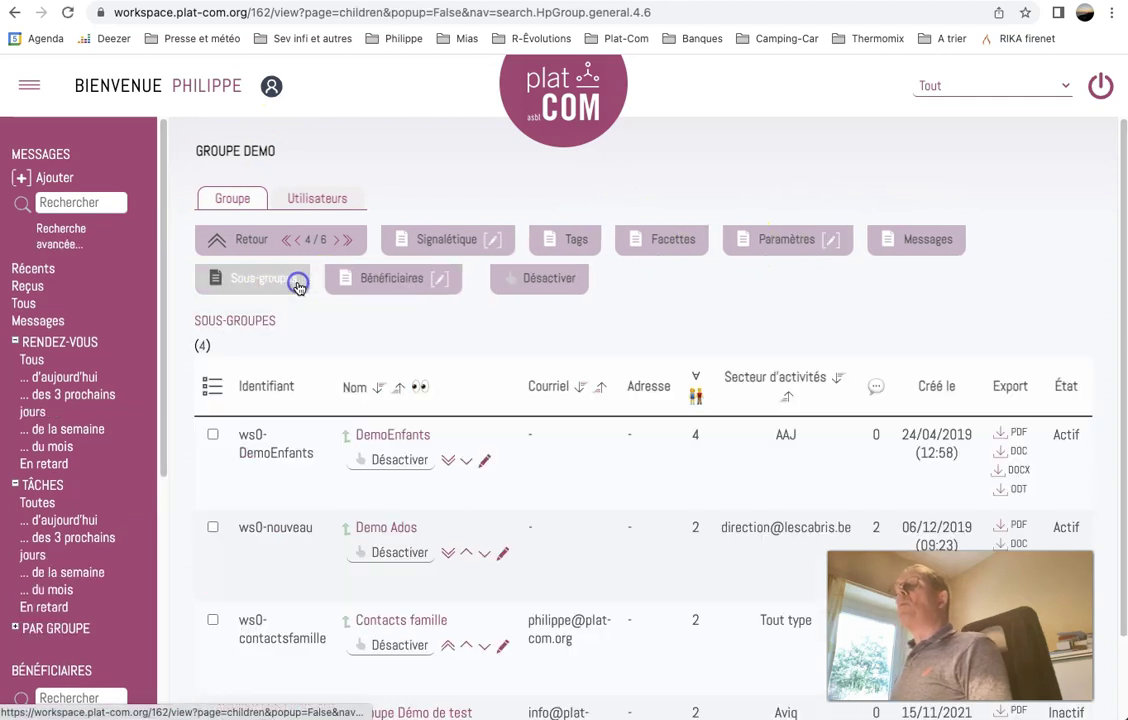
click(401, 533)
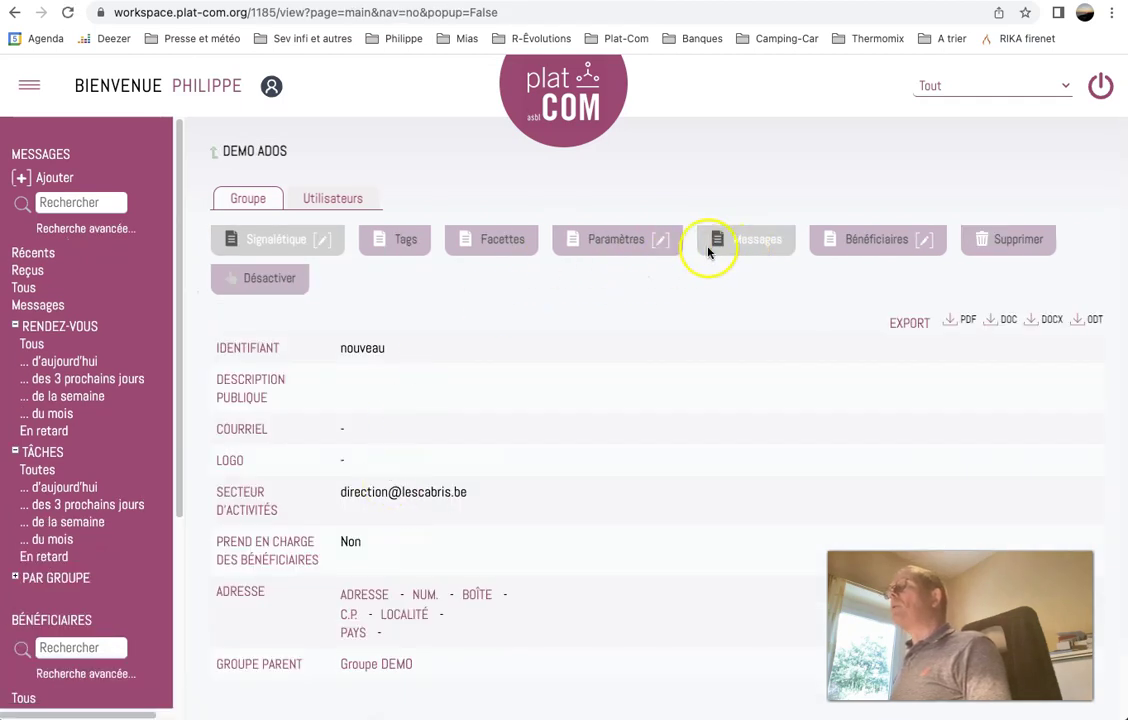
- Open the parameters of Demo Ados for editing and examine all its settings
click(660, 239)
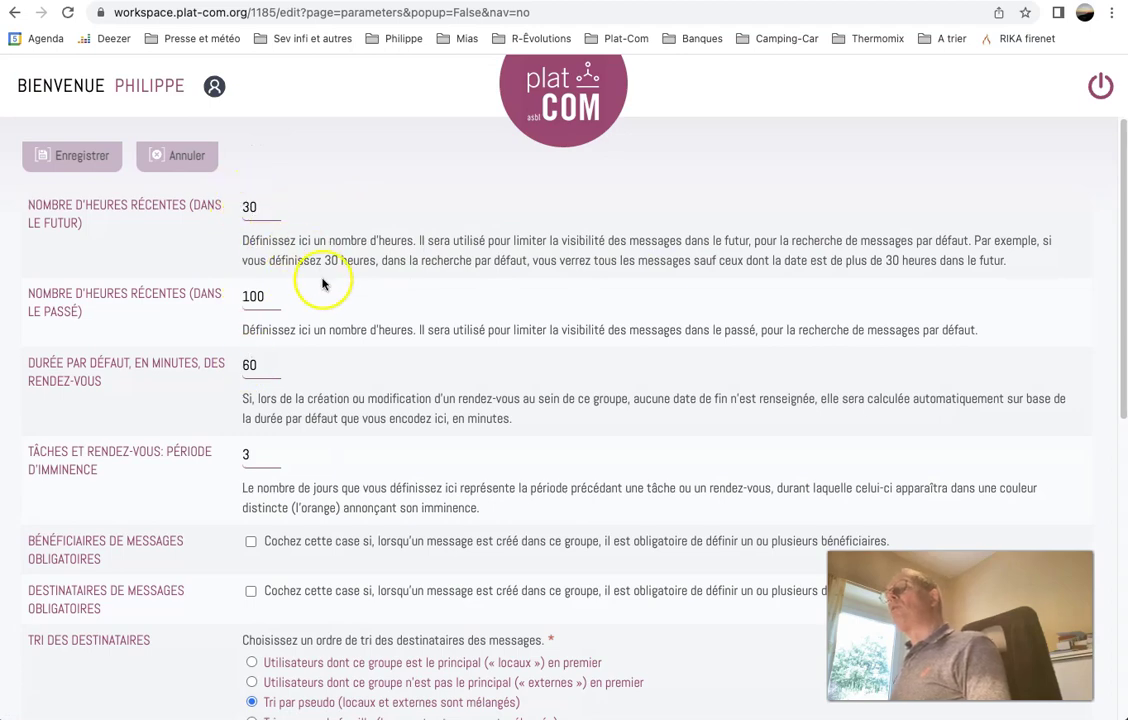
scroll(332, 453, down, 10)
scroll(360, 453, up, 10)
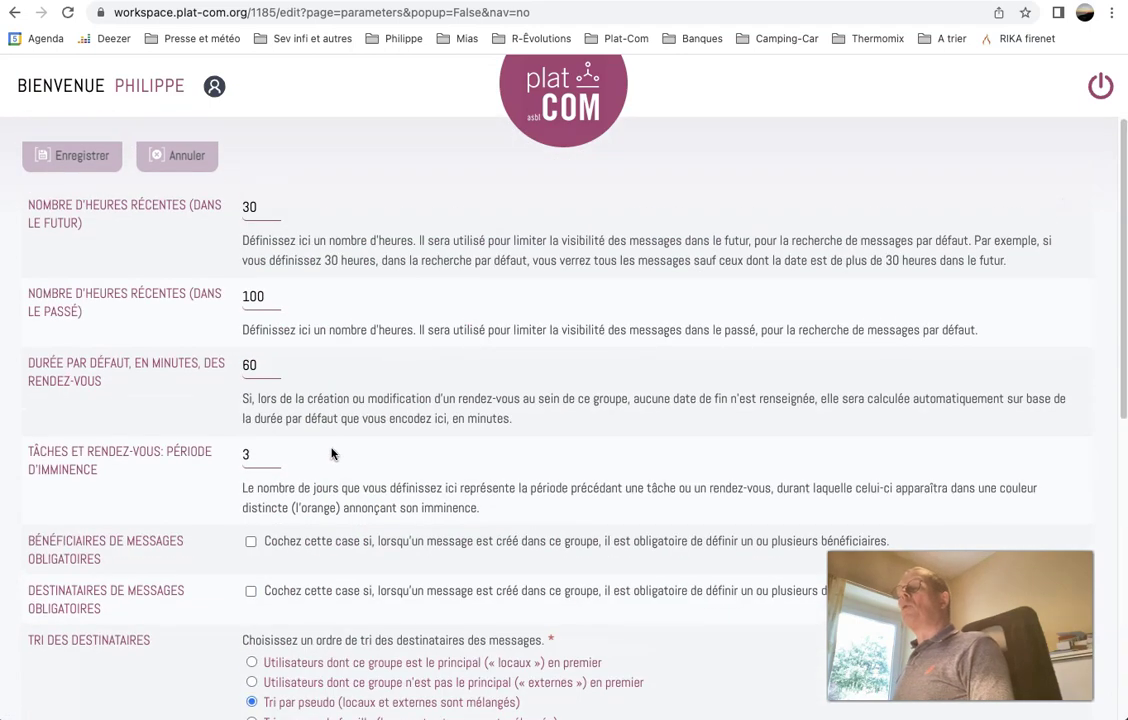
scroll(332, 453, down, 6)
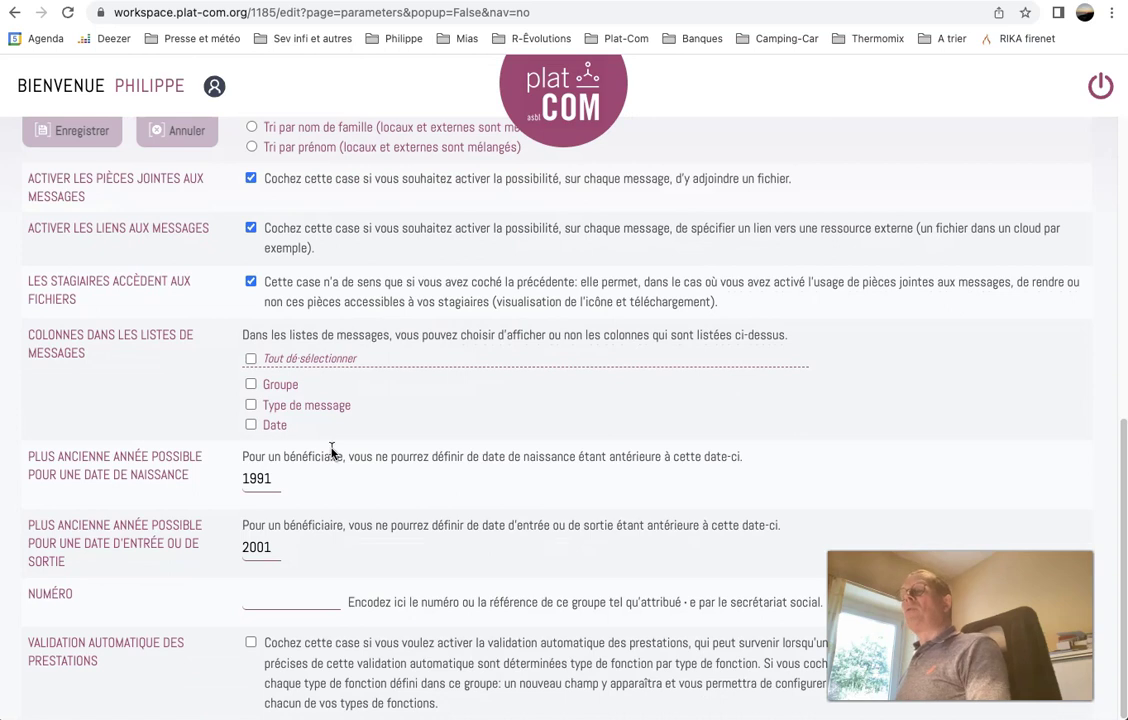
scroll(332, 453, up, 6)
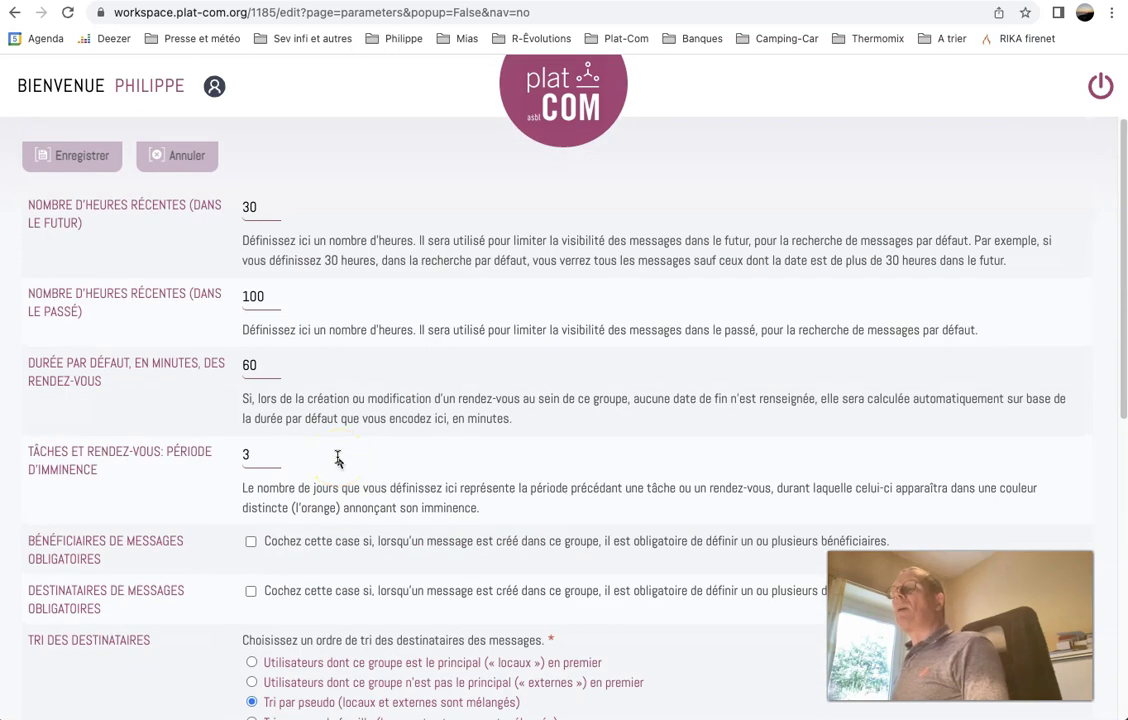